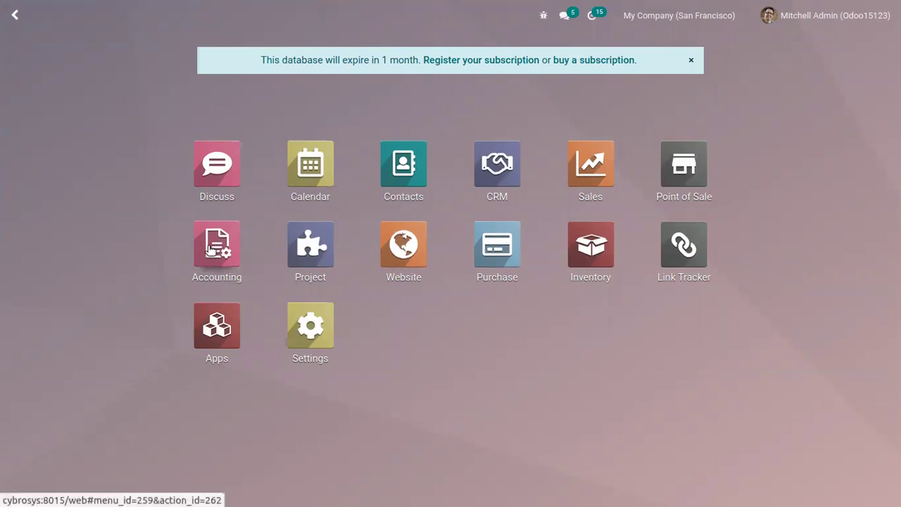
# - Go to Accounting > Management > Automatic Transfers to view the existing transfers
pyautogui.click(209, 250)
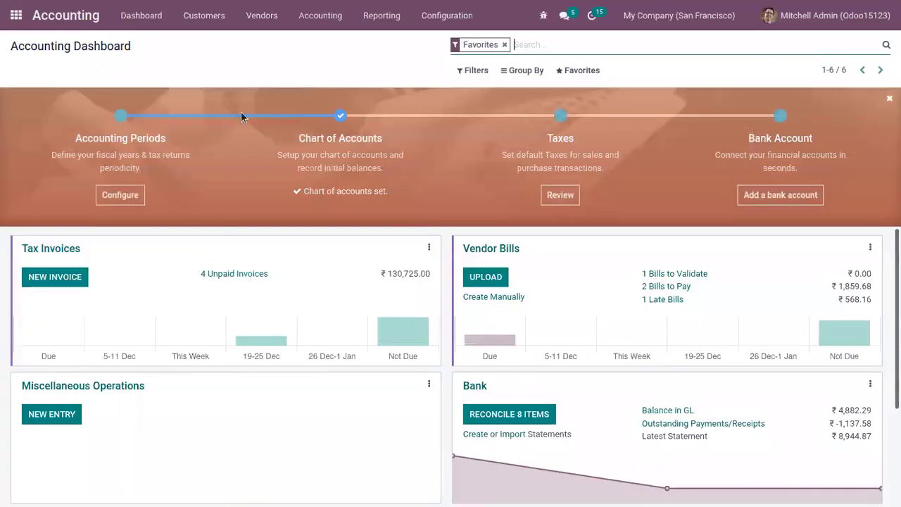
pyautogui.click(303, 15)
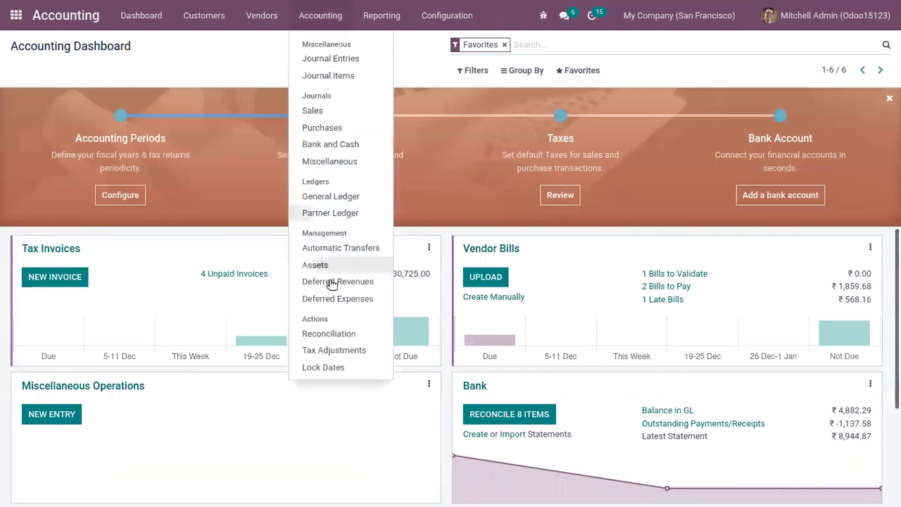
pyautogui.click(328, 249)
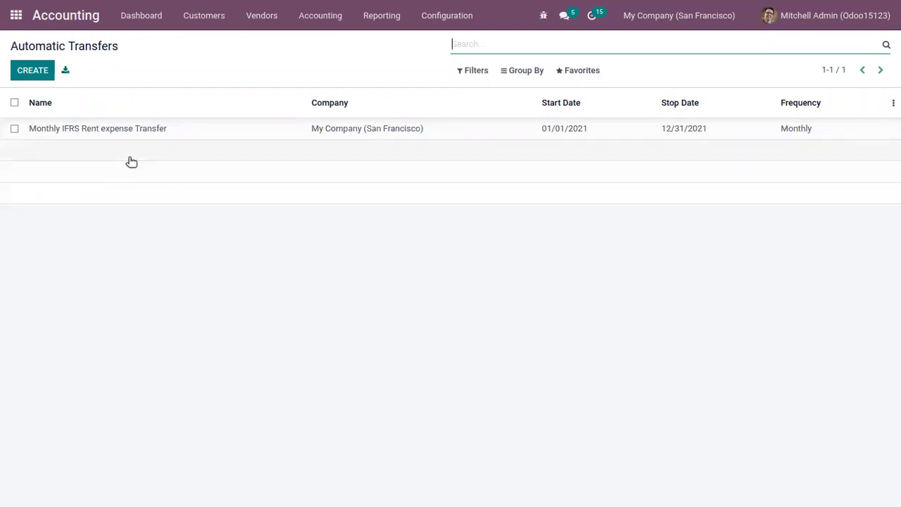
# - Create a new automatic transfer and enter the description 'Monthly Income Transfer'
pyautogui.click(40, 73)
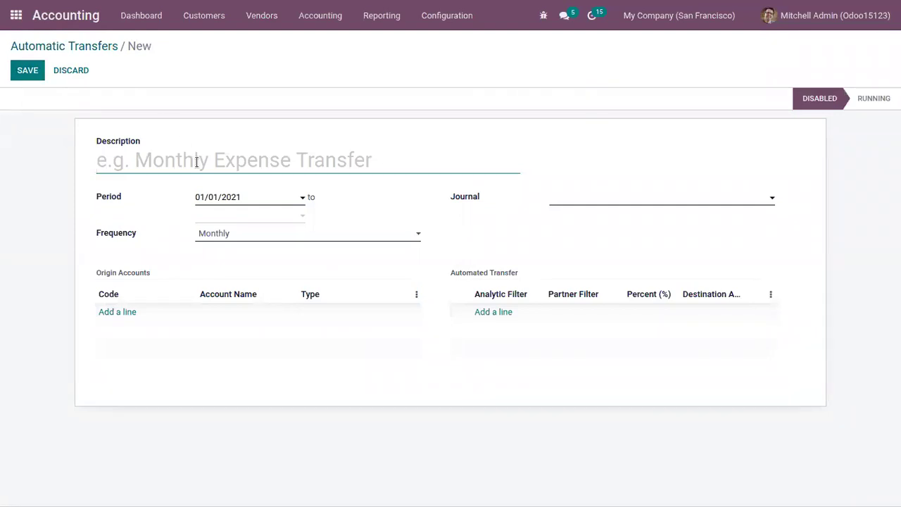
pyautogui.write('Month')
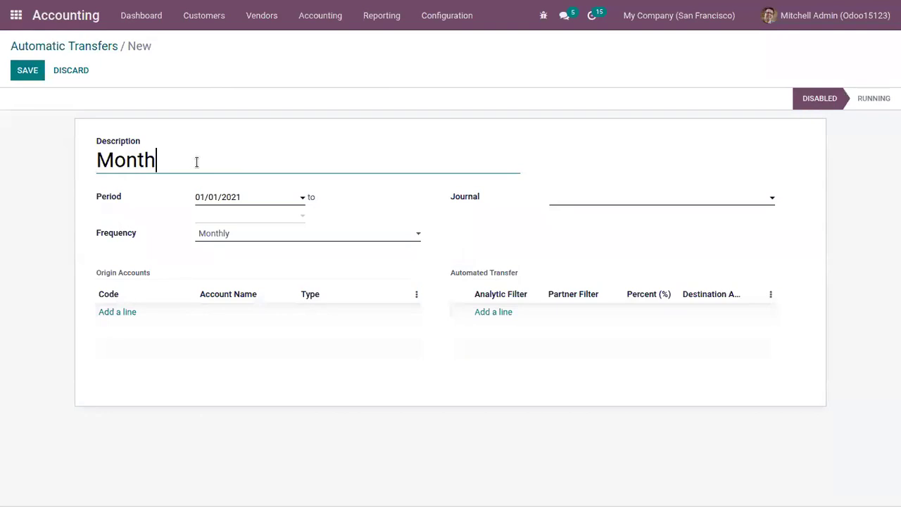
pyautogui.write('lu')
pyautogui.press('BackSpace')
pyautogui.write('y ')
pyautogui.write('Incom')
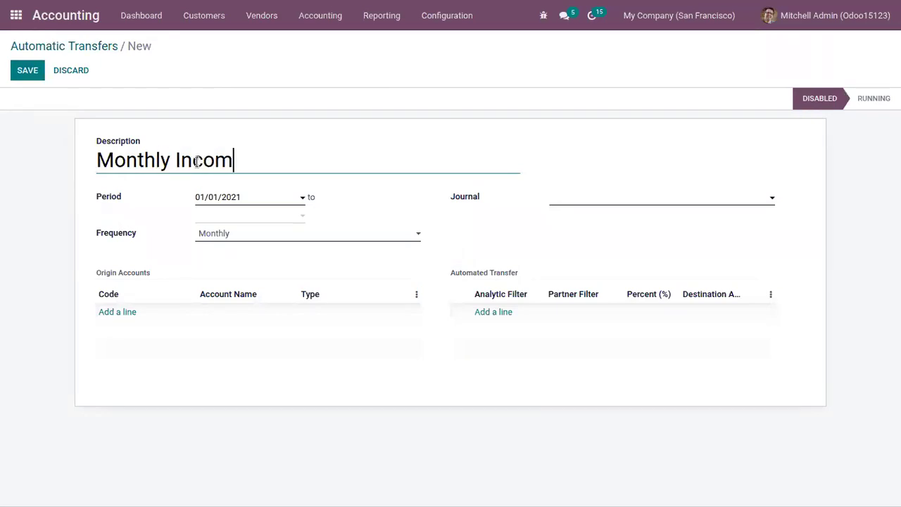
pyautogui.press('BackSpace')
pyautogui.press('BackSpace')
pyautogui.press('BackSpace')
pyautogui.press('BackSpace')
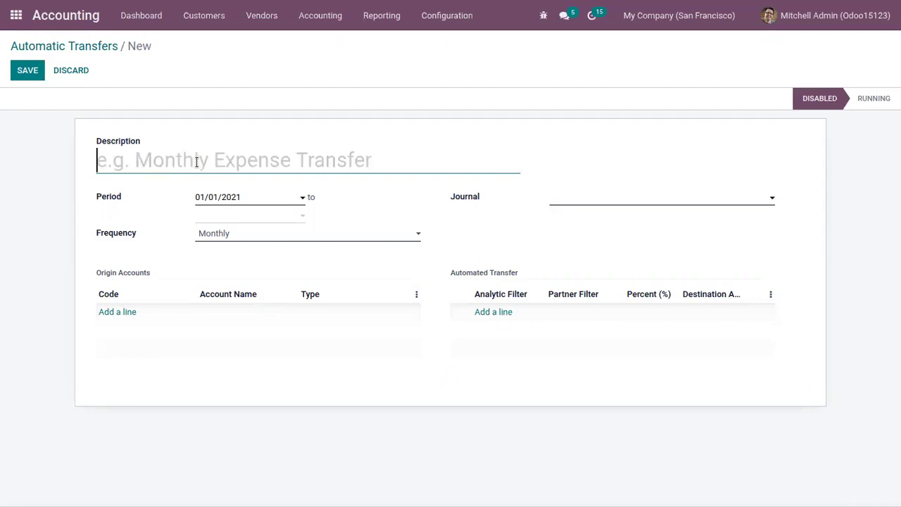
pyautogui.write('Mon')
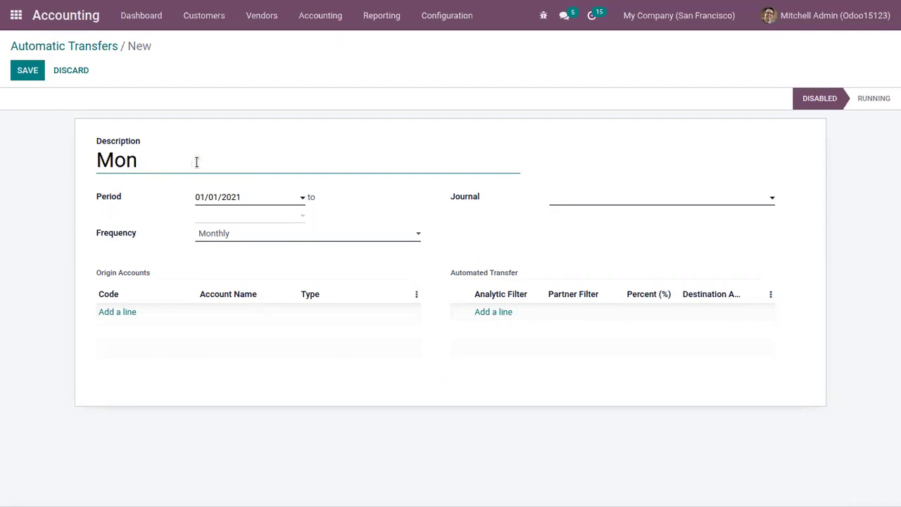
pyautogui.write('thly ')
pyautogui.write('Income Tr')
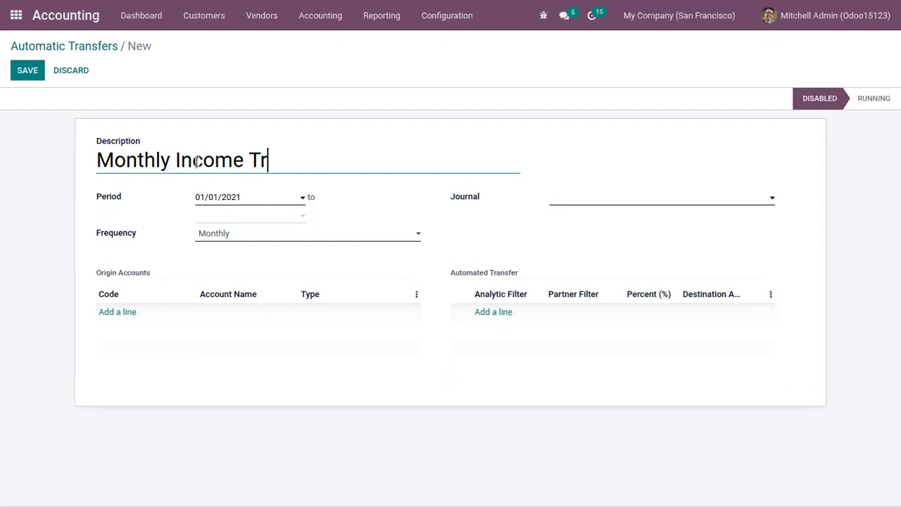
pyautogui.write('ansfer')
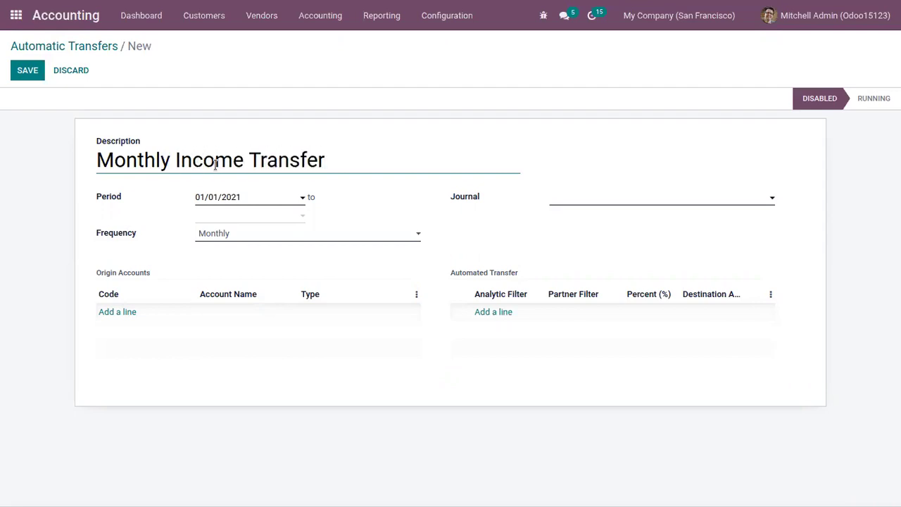
# - Set the period 01/01/2021 to 12/31/2021, Miscellaneous Operations journal and Monthly frequency
pyautogui.click(250, 198)
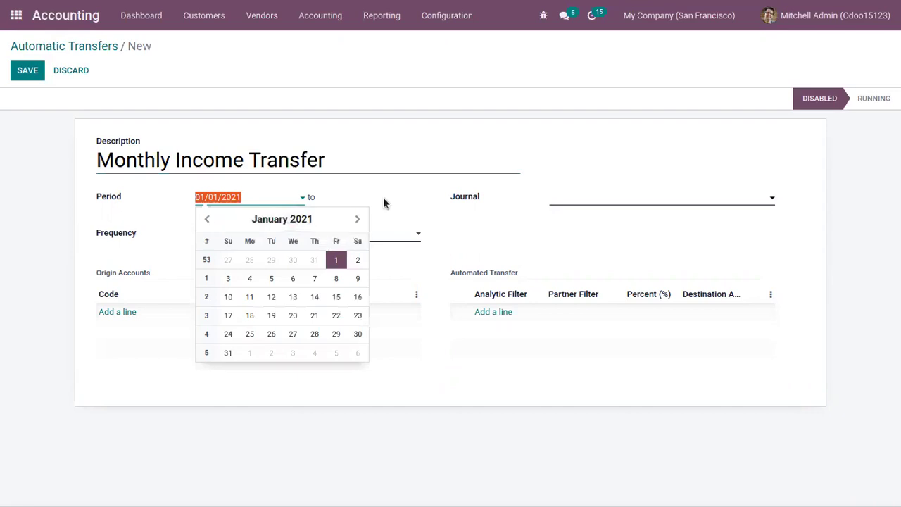
pyautogui.click(231, 217)
pyautogui.click(336, 352)
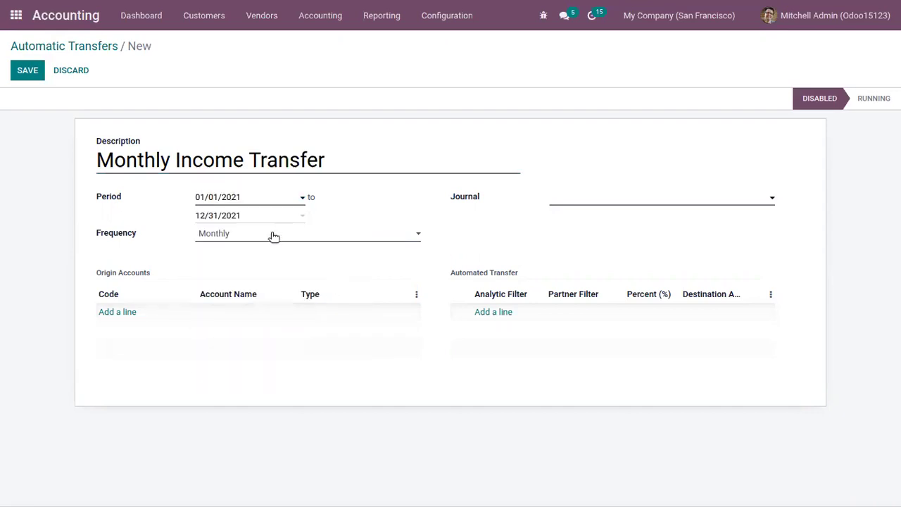
pyautogui.click(591, 203)
pyautogui.click(600, 218)
pyautogui.click(209, 239)
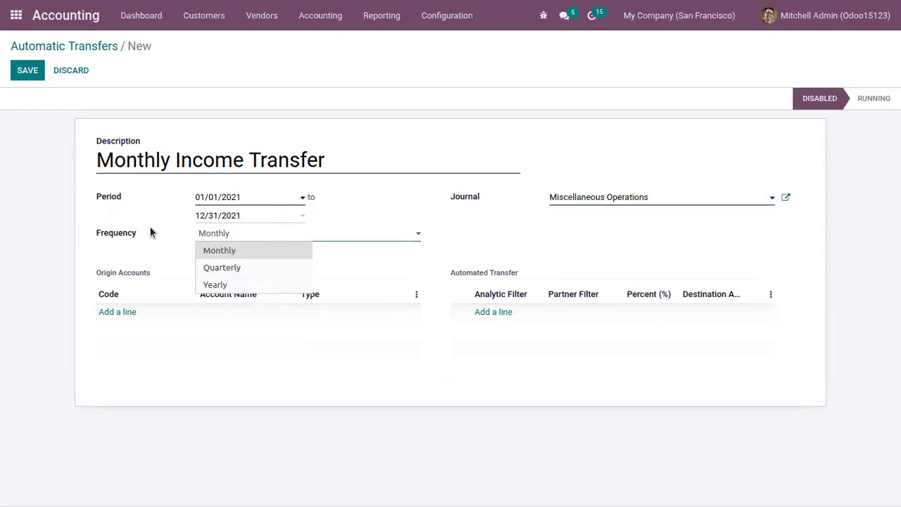
pyautogui.click(169, 245)
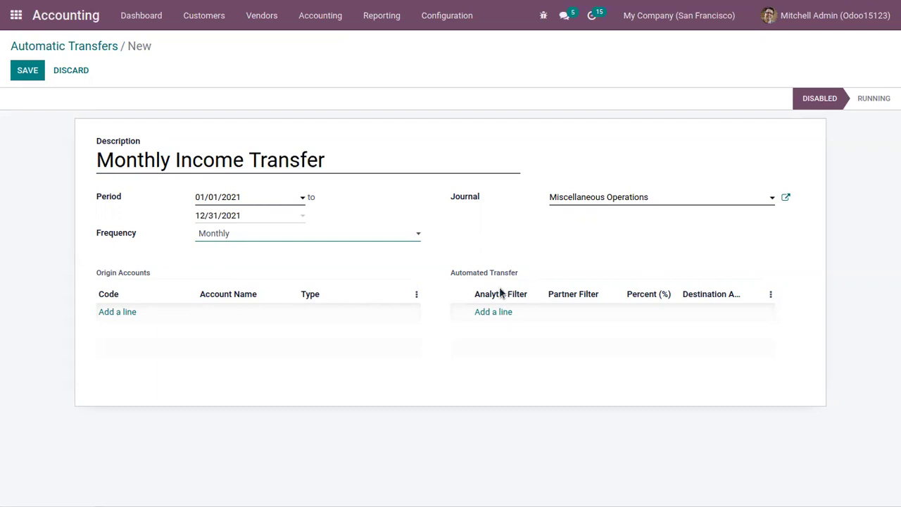
# - Add 100400 Debtors as the origin account
pyautogui.click(112, 317)
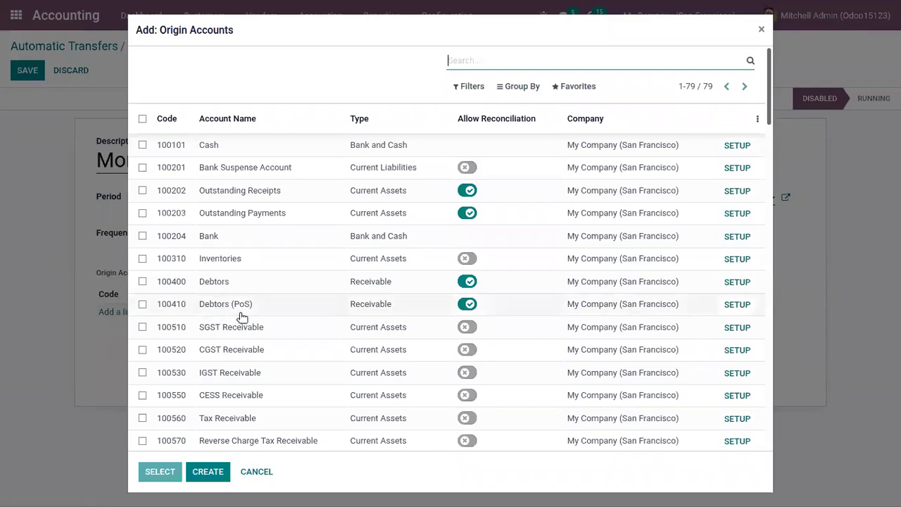
pyautogui.click(241, 280)
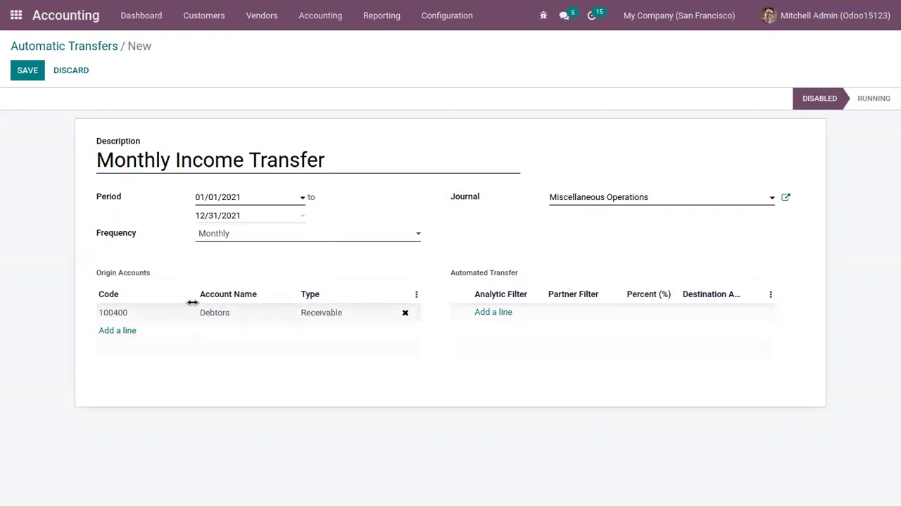
# - Add a 100% transfer line for partner Deco Addict into destination account 200110 Local Sales
pyautogui.click(490, 313)
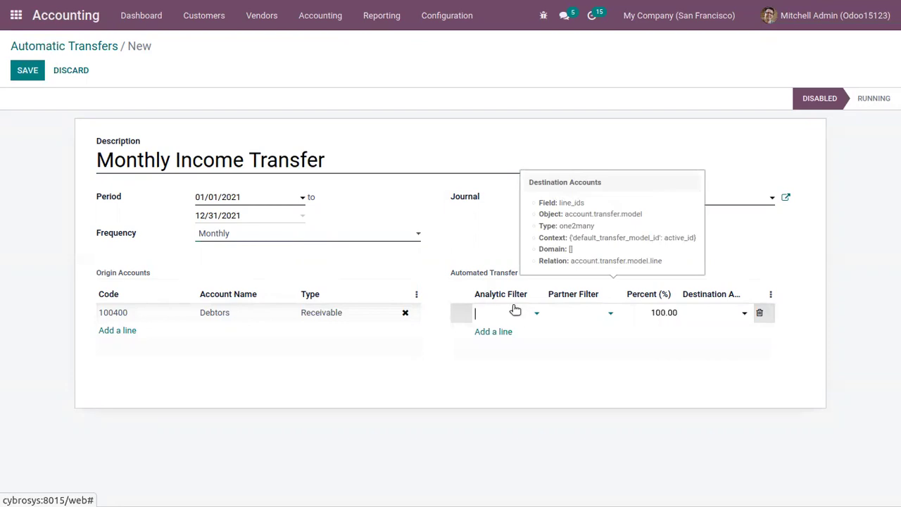
pyautogui.click(585, 317)
pyautogui.click(611, 276)
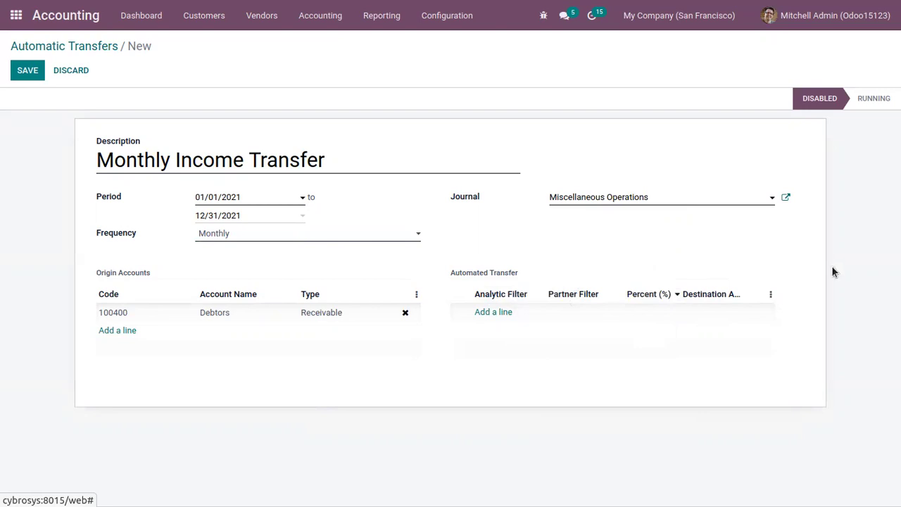
pyautogui.click(488, 312)
pyautogui.click(553, 313)
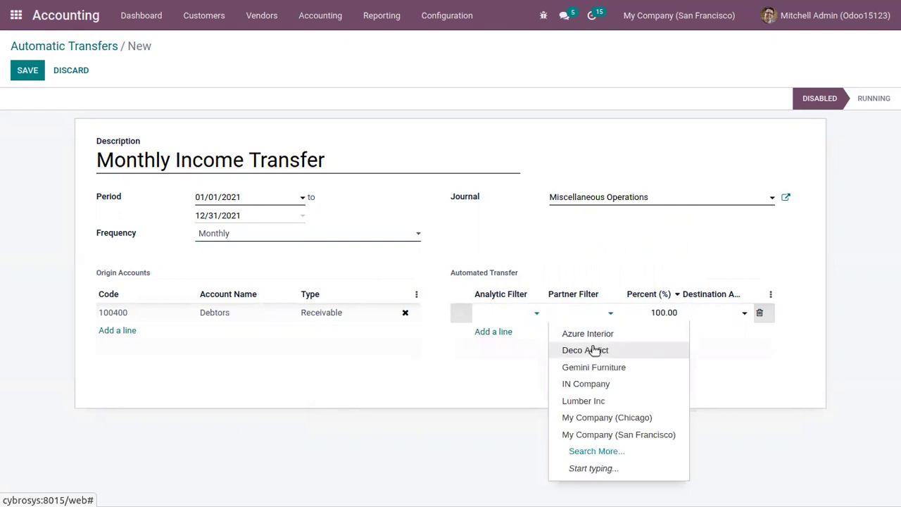
pyautogui.click(595, 350)
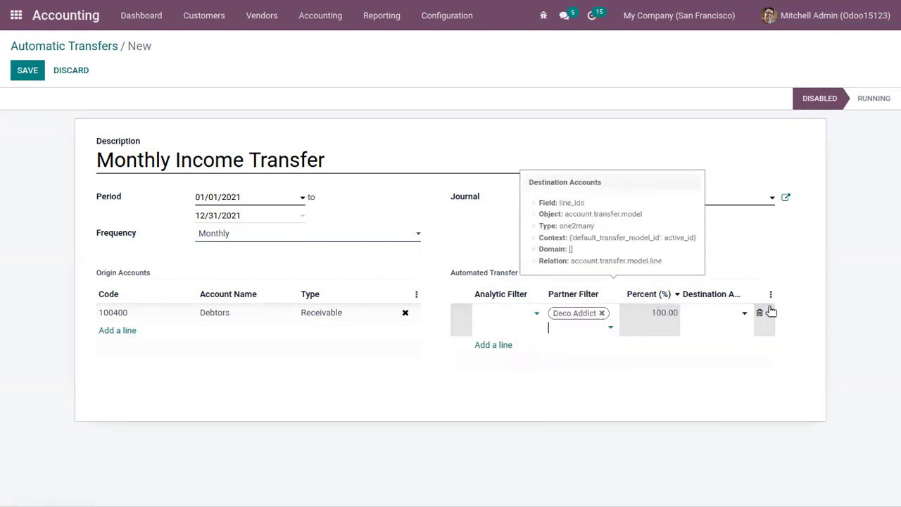
pyautogui.click(711, 310)
pyautogui.write('sa')
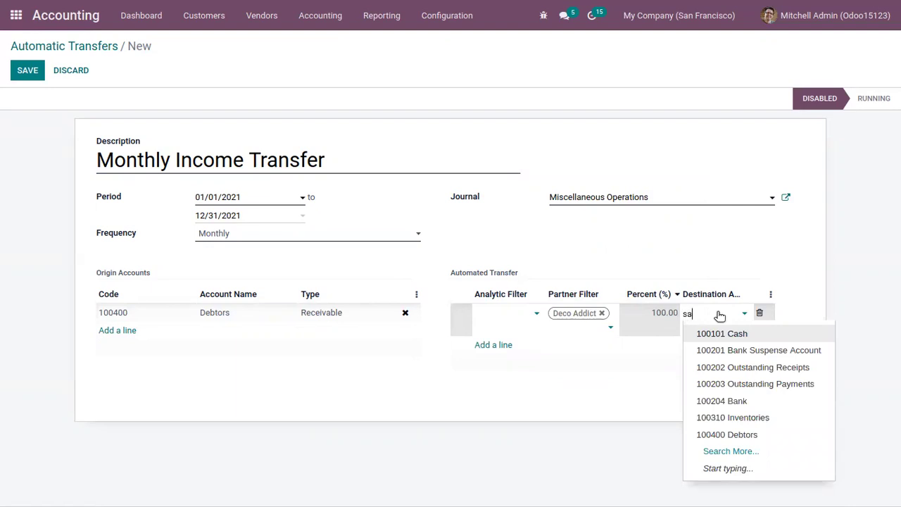
pyautogui.click(734, 333)
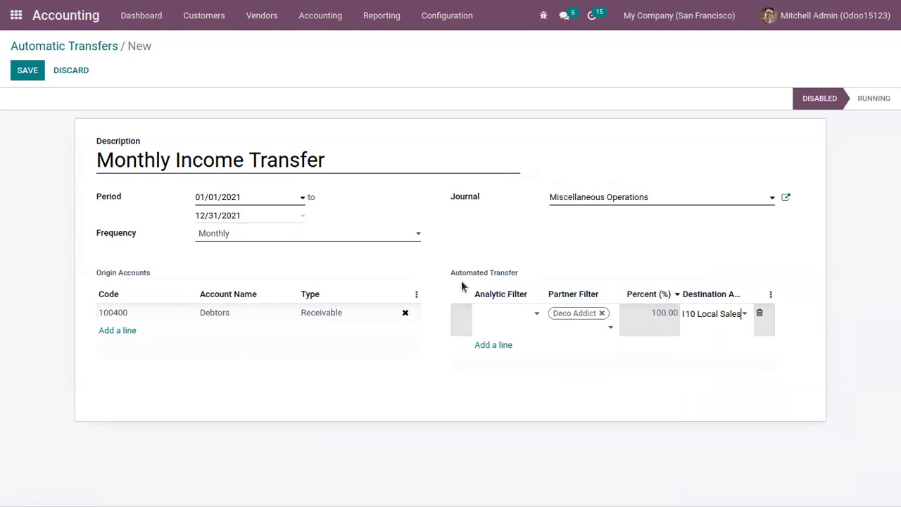
# - Save the Monthly Income Transfer and activate it so its status is Running
pyautogui.click(28, 70)
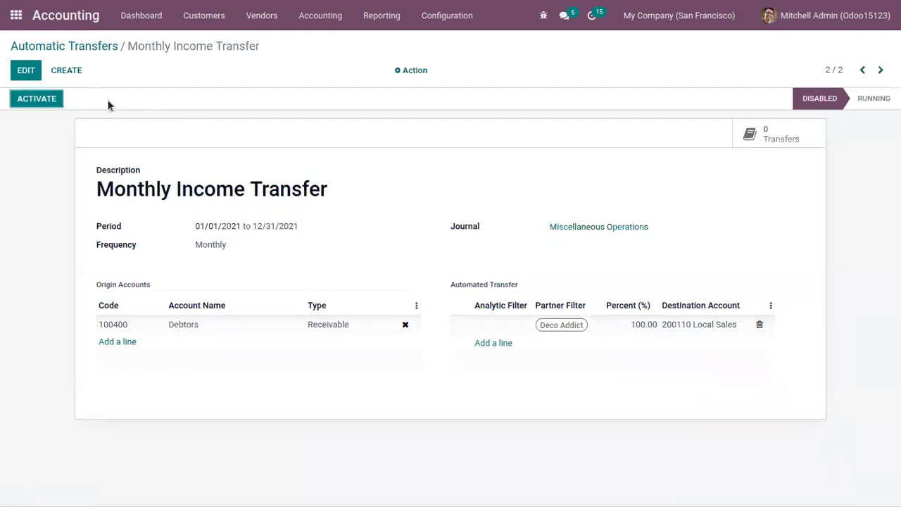
pyautogui.click(39, 106)
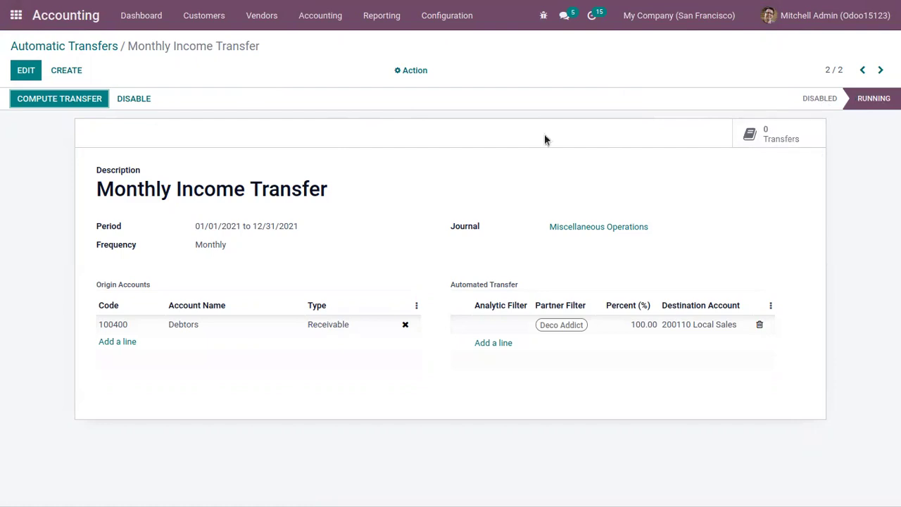
# - Compute the 12 transfer entries and open the 12/01/2021 draft entry of 33,337.50
pyautogui.click(78, 103)
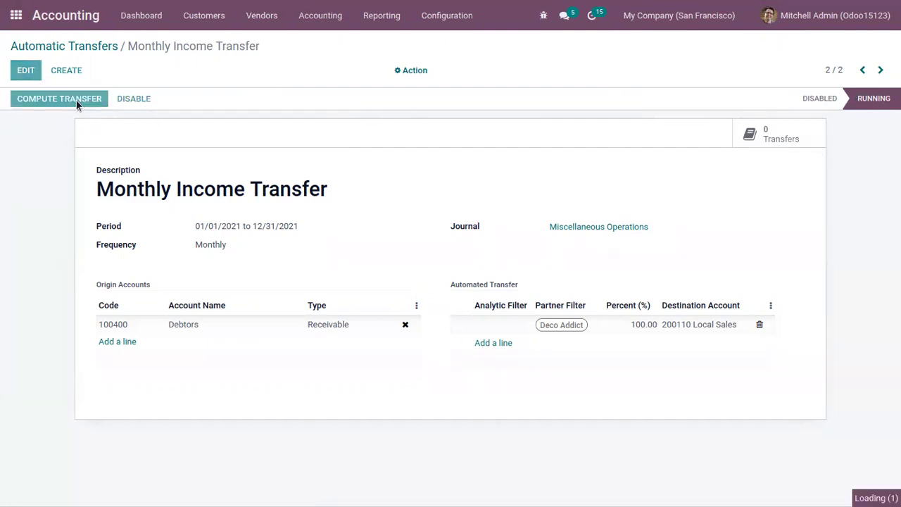
pyautogui.click(768, 134)
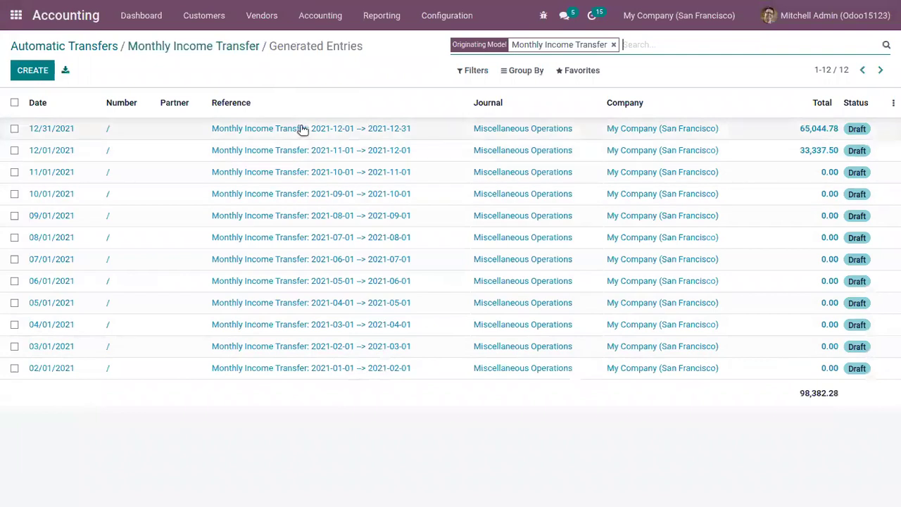
pyautogui.click(254, 149)
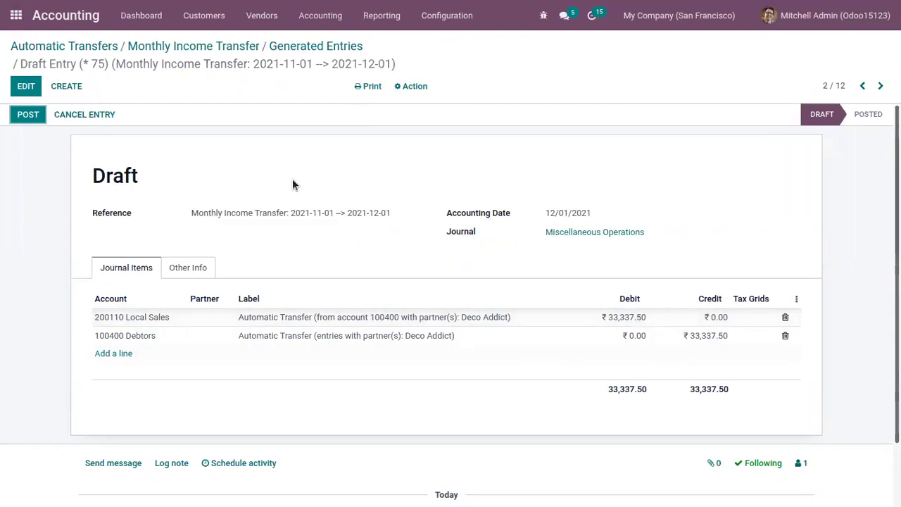
# - Post the 12/01/2021 and 12/31/2021 generated entries, then return to the Monthly Income Transfer
pyautogui.click(32, 116)
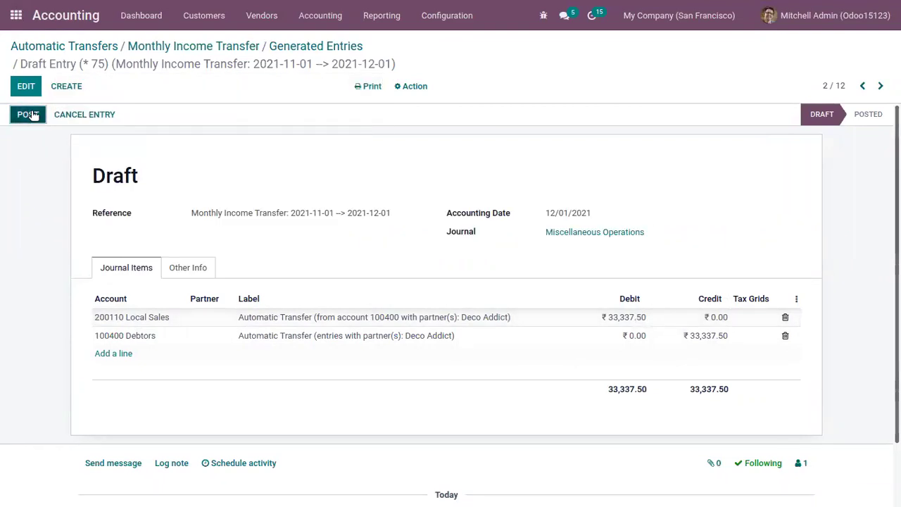
pyautogui.click(291, 47)
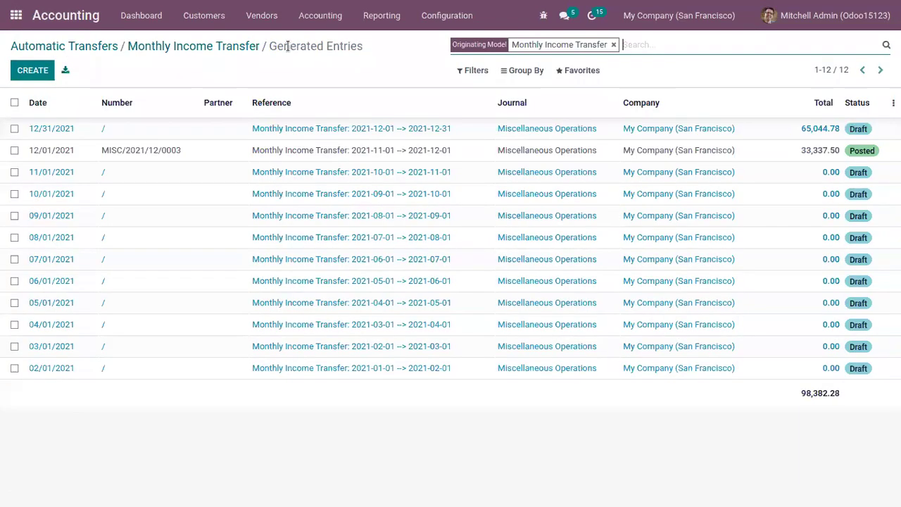
pyautogui.click(302, 135)
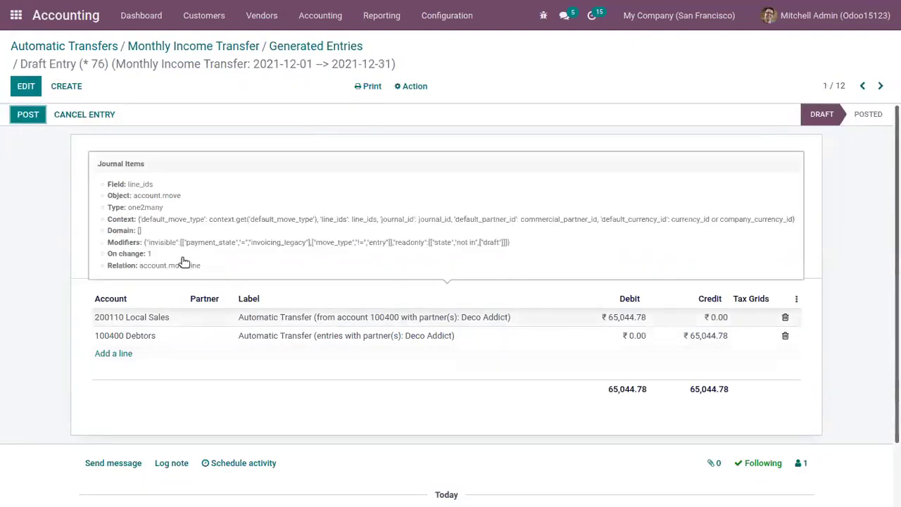
pyautogui.click(33, 115)
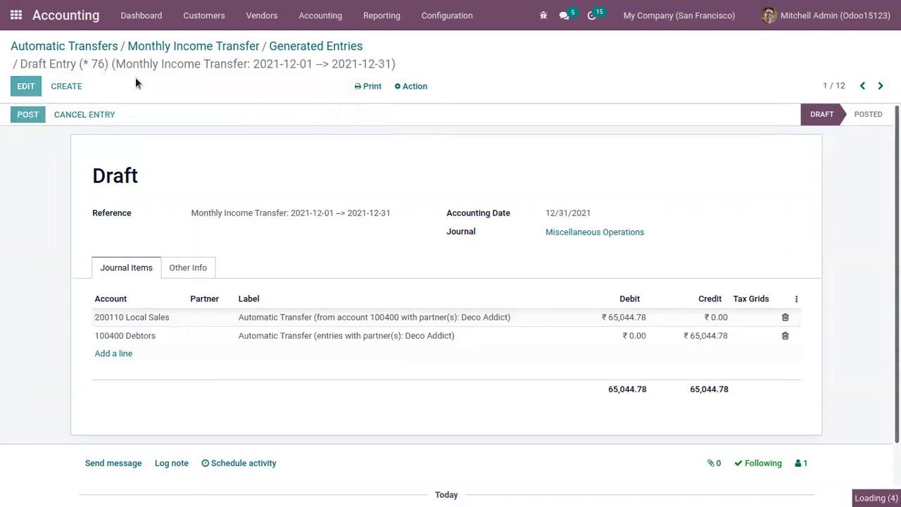
pyautogui.click(297, 45)
pyautogui.click(231, 43)
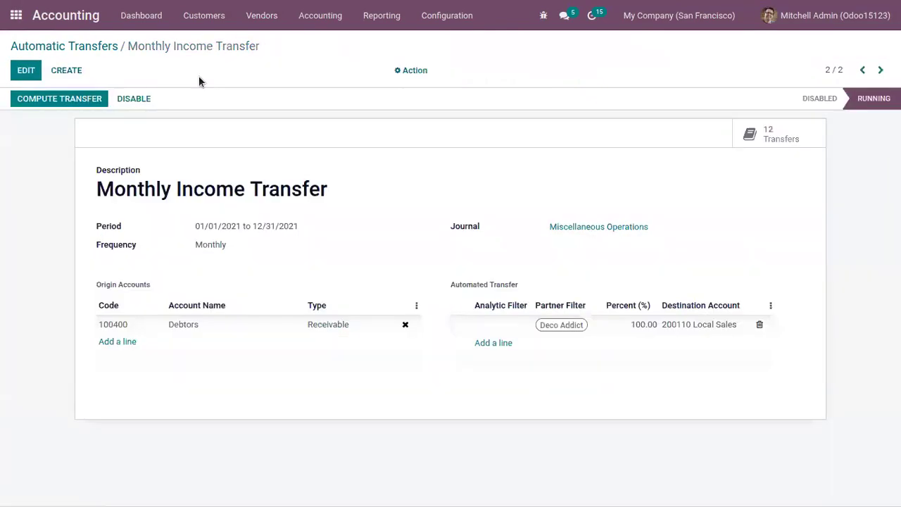